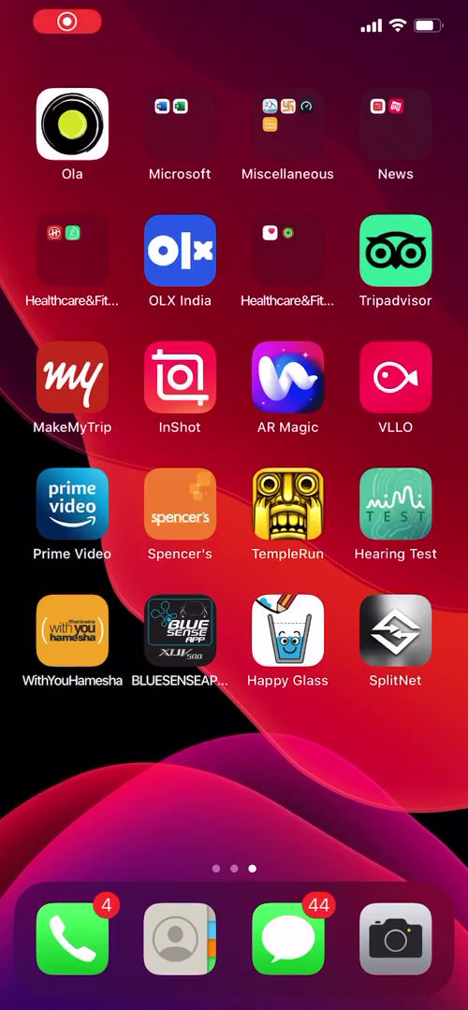
Step: Browse the iOS home screen pages, then return to the page holding SplitNet
{"action": "mouse_move", "coordinate": [93, 505]}
{"action": "left_mouse_down"}
{"action": "mouse_move", "coordinate": [392, 505]}
{"action": "mouse_move", "coordinate": [206, 505]}
{"action": "left_mouse_up"}
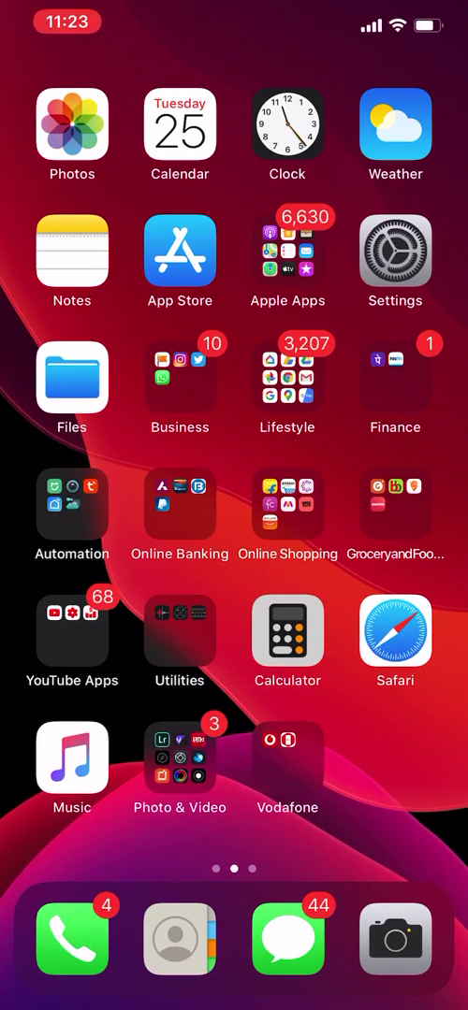
{"action": "mouse_move", "coordinate": [374, 467]}
{"action": "left_mouse_down"}
{"action": "mouse_move", "coordinate": [94, 468]}
{"action": "mouse_move", "coordinate": [374, 468]}
{"action": "left_mouse_up"}
{"action": "left_click_drag", "start_coordinate": [327, 468], "coordinate": [214, 467]}
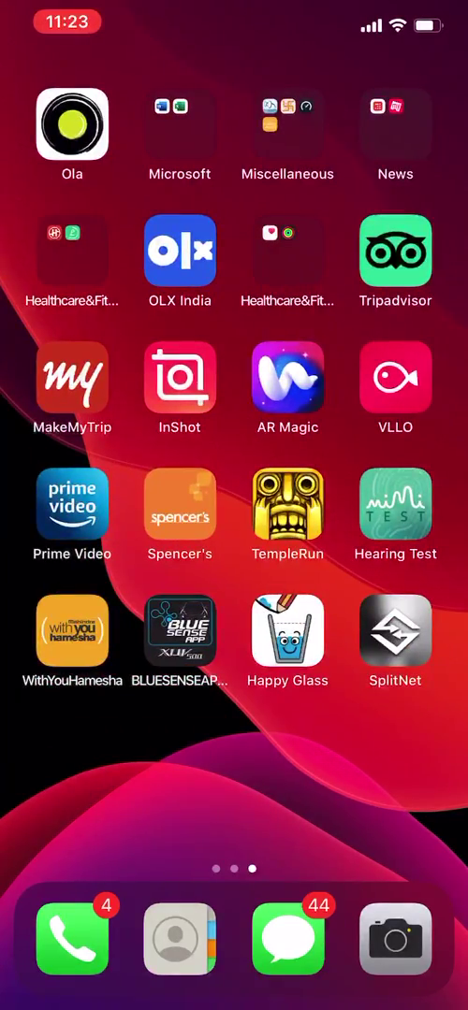
{"action": "left_click_drag", "start_coordinate": [94, 468], "coordinate": [374, 467]}
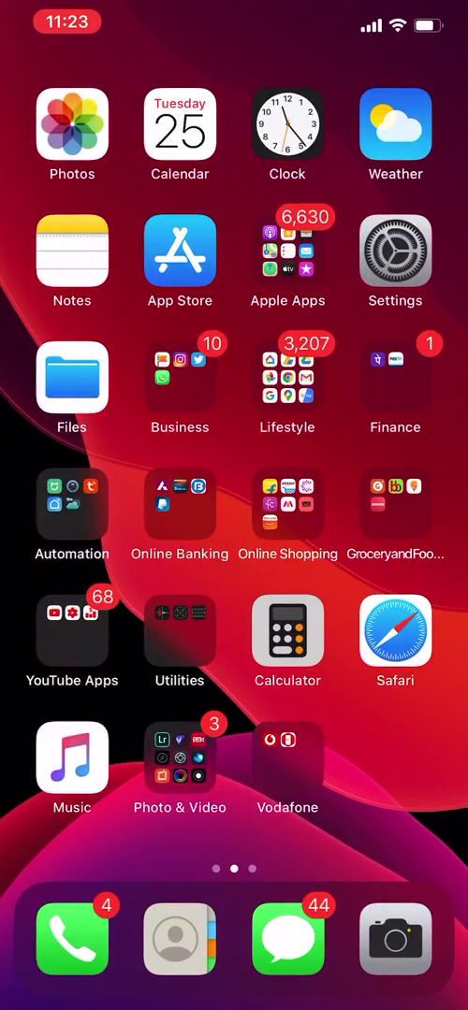
Step: Open the Settings app and go to the General > About page
{"action": "left_click", "coordinate": [395, 250]}
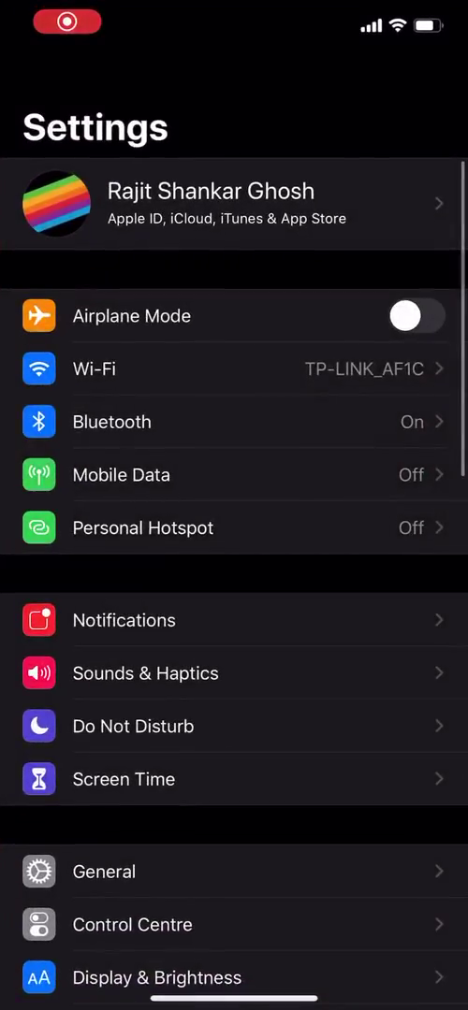
{"action": "scroll", "coordinate": [234, 561], "scroll_direction": "down", "scroll_amount": 4}
{"action": "left_click", "coordinate": [103, 606]}
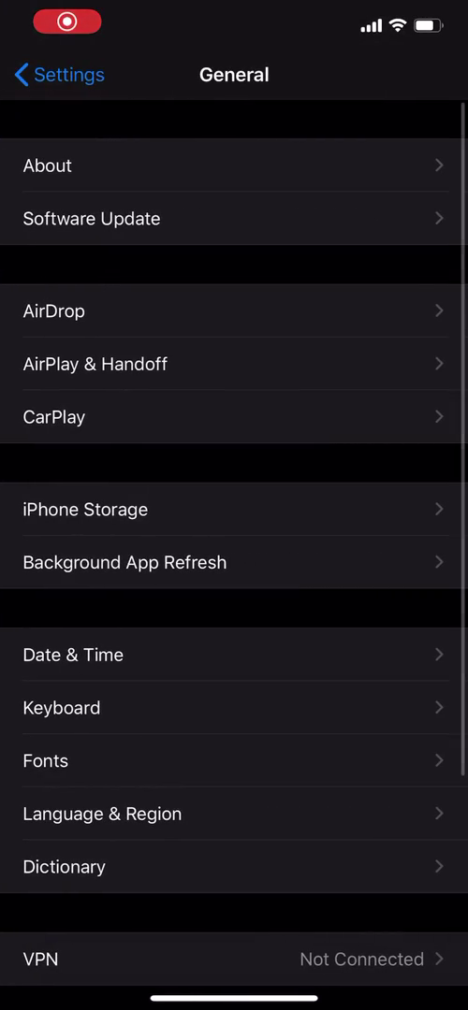
{"action": "left_click", "coordinate": [47, 165]}
{"action": "scroll", "coordinate": [234, 561], "scroll_direction": "down", "scroll_amount": 3}
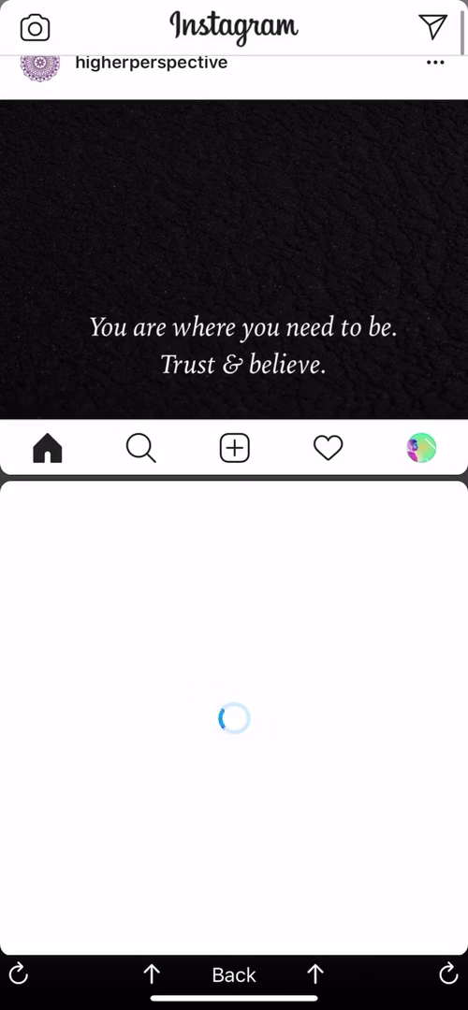
{"action": "scroll", "coordinate": [234, 234], "scroll_direction": "down", "scroll_amount": 5}
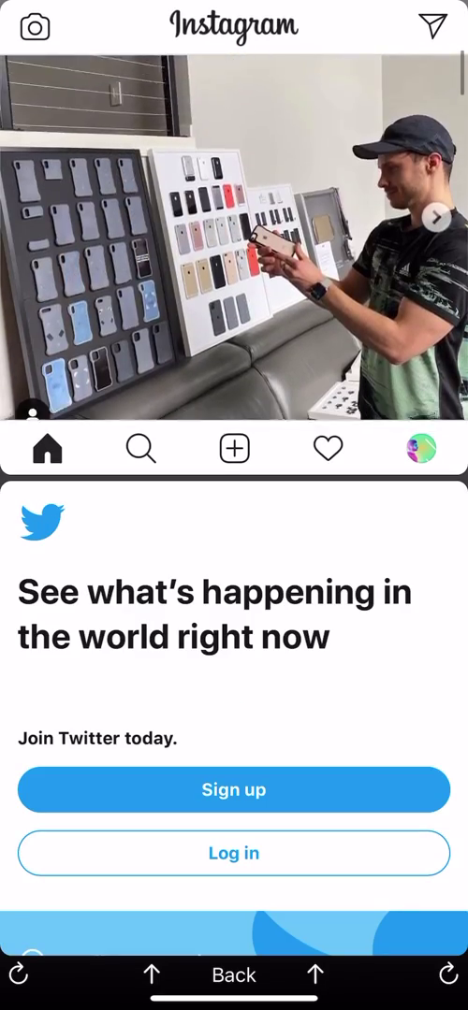
{"action": "scroll", "coordinate": [234, 233], "scroll_direction": "down", "scroll_amount": 5}
{"action": "scroll", "coordinate": [234, 234], "scroll_direction": "down", "scroll_amount": 2}
{"action": "scroll", "coordinate": [234, 702], "scroll_direction": "down", "scroll_amount": 2}
{"action": "scroll", "coordinate": [234, 701], "scroll_direction": "up", "scroll_amount": 2}
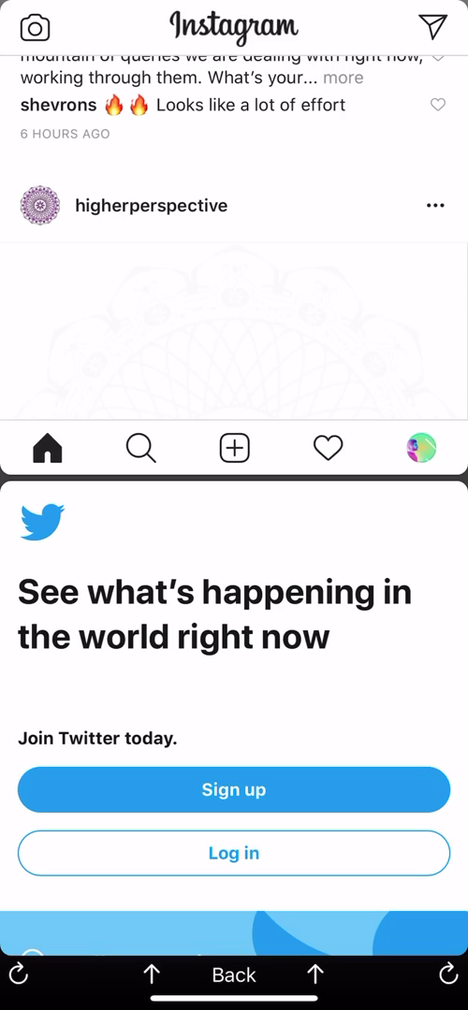
{"action": "scroll", "coordinate": [234, 711], "scroll_direction": "down", "scroll_amount": 5}
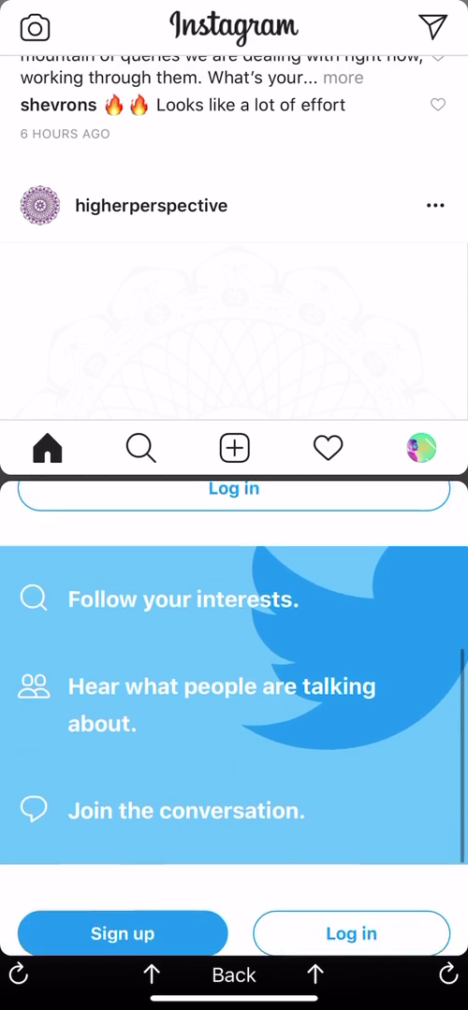
{"action": "scroll", "coordinate": [234, 711], "scroll_direction": "up", "scroll_amount": 5}
{"action": "scroll", "coordinate": [233, 711], "scroll_direction": "down", "scroll_amount": 3}
{"action": "scroll", "coordinate": [234, 711], "scroll_direction": "up", "scroll_amount": 3}
{"action": "scroll", "coordinate": [234, 234], "scroll_direction": "up", "scroll_amount": 1}
{"action": "scroll", "coordinate": [234, 234], "scroll_direction": "up", "scroll_amount": 5}
{"action": "scroll", "coordinate": [234, 234], "scroll_direction": "up", "scroll_amount": 1}
{"action": "scroll", "coordinate": [234, 234], "scroll_direction": "up", "scroll_amount": 3}
{"action": "scroll", "coordinate": [234, 234], "scroll_direction": "up", "scroll_amount": 3}
{"action": "scroll", "coordinate": [233, 234], "scroll_direction": "down", "scroll_amount": 2}
{"action": "scroll", "coordinate": [234, 234], "scroll_direction": "down", "scroll_amount": 3}
{"action": "scroll", "coordinate": [234, 234], "scroll_direction": "down", "scroll_amount": 3}
{"action": "scroll", "coordinate": [234, 233], "scroll_direction": "down", "scroll_amount": 3}
{"action": "scroll", "coordinate": [234, 234], "scroll_direction": "down", "scroll_amount": 3}
{"action": "scroll", "coordinate": [234, 234], "scroll_direction": "down", "scroll_amount": 3}
{"action": "scroll", "coordinate": [234, 234], "scroll_direction": "down", "scroll_amount": 1}
{"action": "scroll", "coordinate": [234, 711], "scroll_direction": "down", "scroll_amount": 3}
{"action": "scroll", "coordinate": [234, 711], "scroll_direction": "down", "scroll_amount": 2}
{"action": "scroll", "coordinate": [234, 711], "scroll_direction": "up", "scroll_amount": 5}
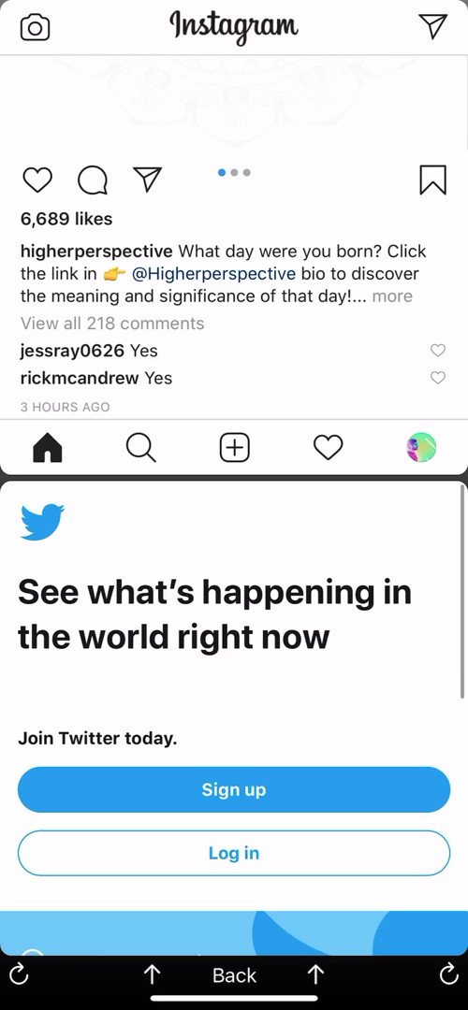
{"action": "scroll", "coordinate": [234, 711], "scroll_direction": "down", "scroll_amount": 10}
{"action": "scroll", "coordinate": [234, 711], "scroll_direction": "up", "scroll_amount": 8}
{"action": "scroll", "coordinate": [234, 711], "scroll_direction": "up", "scroll_amount": 2}
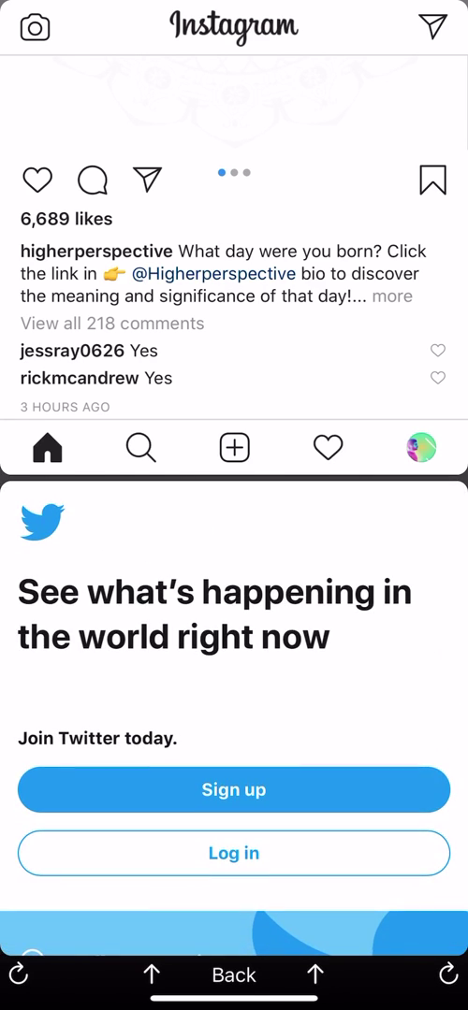
{"action": "scroll", "coordinate": [234, 711], "scroll_direction": "down", "scroll_amount": 3}
{"action": "scroll", "coordinate": [233, 711], "scroll_direction": "up", "scroll_amount": 3}
{"action": "scroll", "coordinate": [234, 234], "scroll_direction": "down", "scroll_amount": 10}
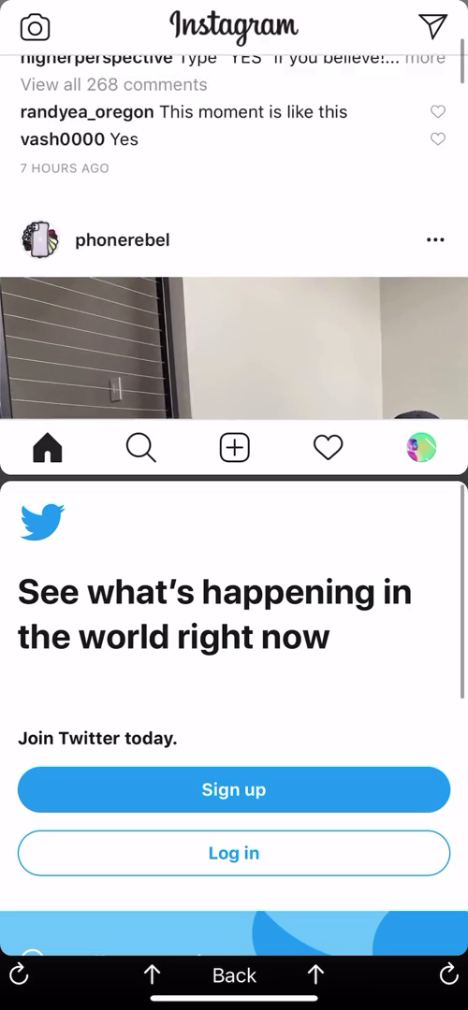
{"action": "scroll", "coordinate": [234, 234], "scroll_direction": "down", "scroll_amount": 2}
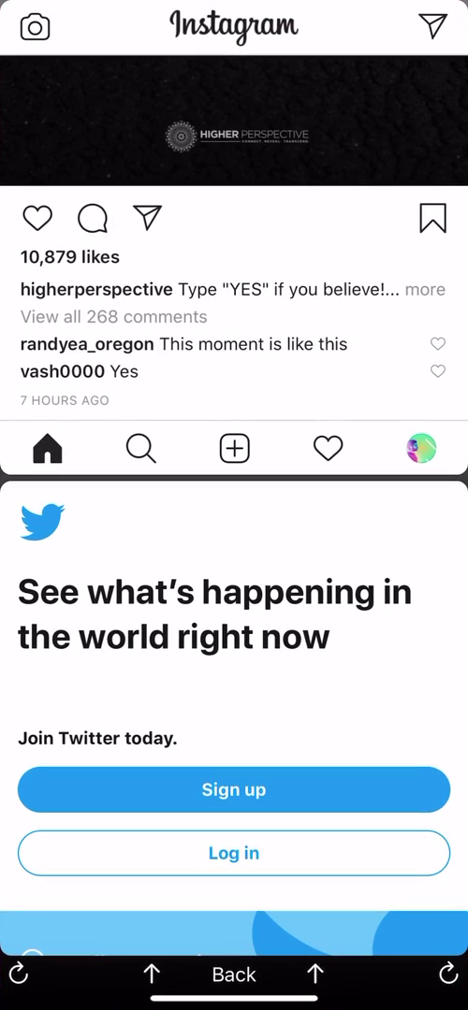
Step: Close the Instagram/Twitter split, rerun the 'purecast 9' Google search, and try Facebook's mobile number field
{"action": "left_click", "coordinate": [234, 974]}
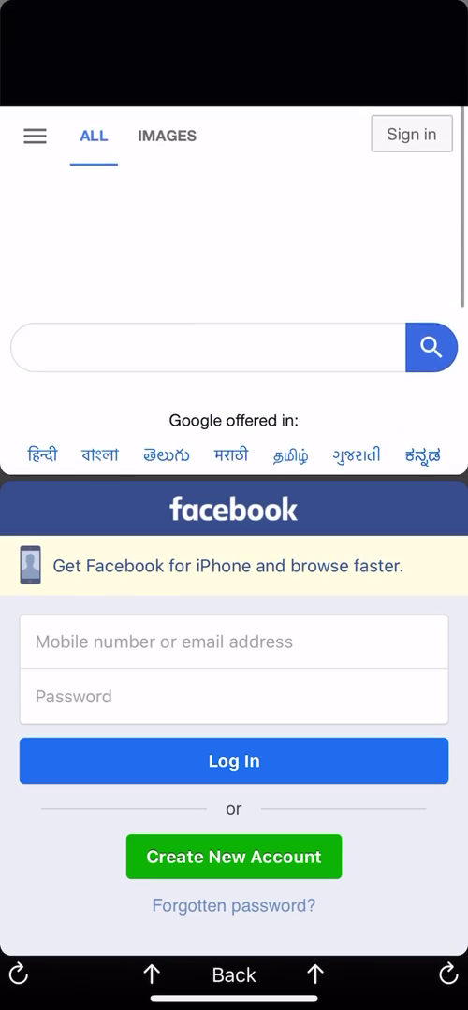
{"action": "left_click", "coordinate": [206, 295]}
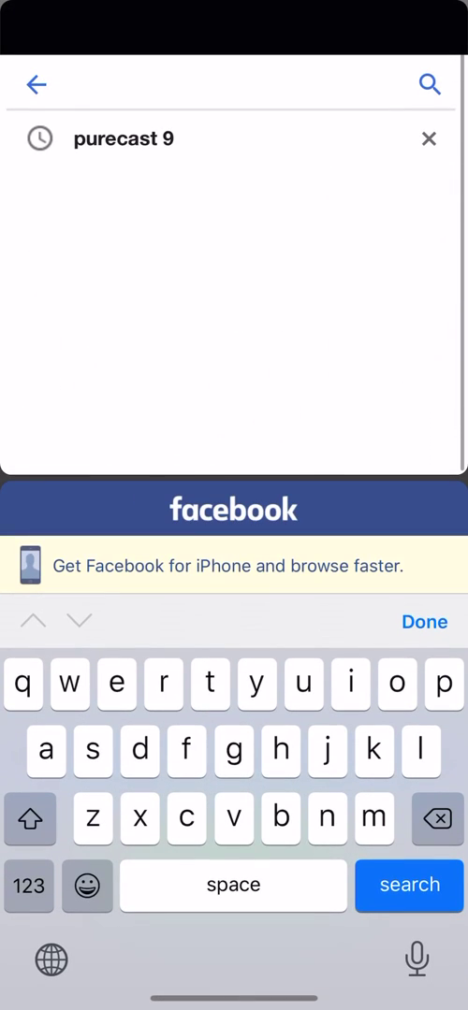
{"action": "left_click", "coordinate": [123, 138]}
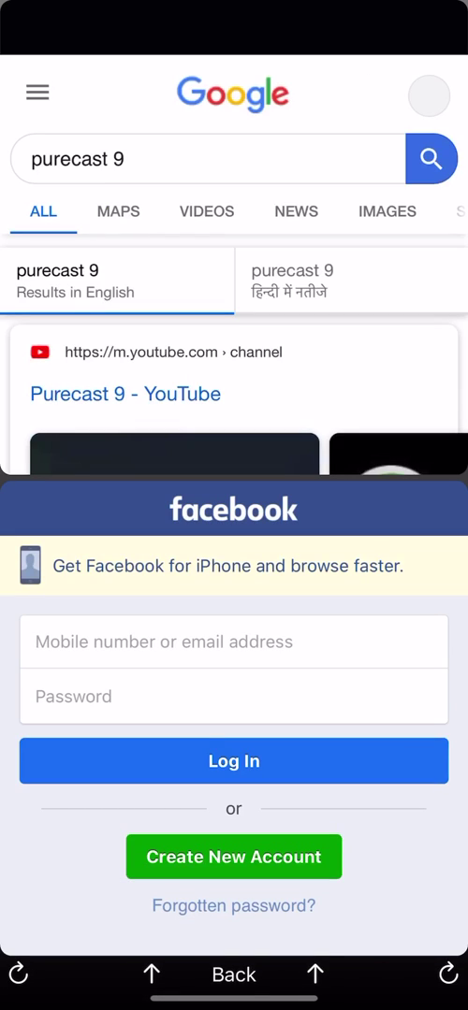
{"action": "scroll", "coordinate": [234, 262], "scroll_direction": "down", "scroll_amount": 5}
{"action": "scroll", "coordinate": [233, 683], "scroll_direction": "down", "scroll_amount": 2}
{"action": "left_click", "coordinate": [164, 574]}
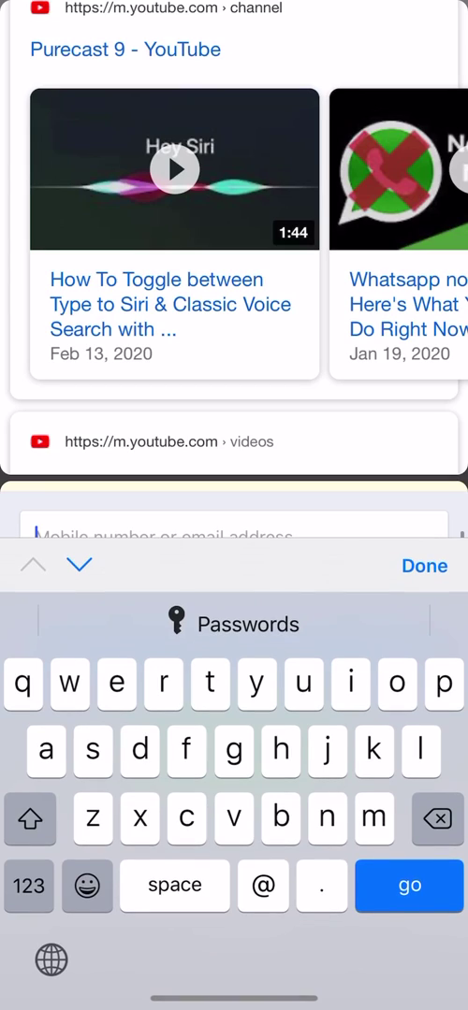
{"action": "left_click", "coordinate": [425, 564]}
{"action": "scroll", "coordinate": [234, 721], "scroll_direction": "up", "scroll_amount": 5}
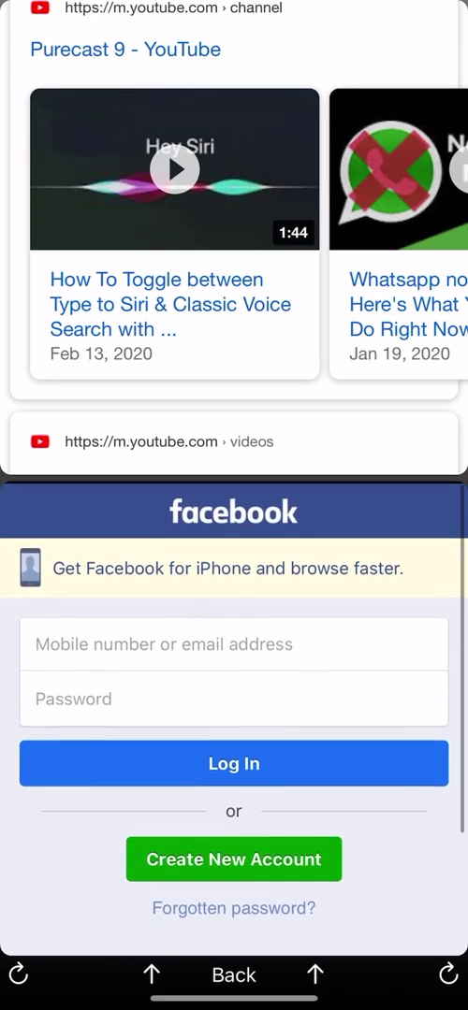
{"action": "scroll", "coordinate": [234, 234], "scroll_direction": "down", "scroll_amount": 2}
{"action": "scroll", "coordinate": [234, 233], "scroll_direction": "up", "scroll_amount": 5}
{"action": "scroll", "coordinate": [234, 234], "scroll_direction": "down", "scroll_amount": 2}
{"action": "scroll", "coordinate": [234, 233], "scroll_direction": "up", "scroll_amount": 2}
{"action": "scroll", "coordinate": [234, 234], "scroll_direction": "down", "scroll_amount": 3}
{"action": "scroll", "coordinate": [234, 233], "scroll_direction": "down", "scroll_amount": 2}
{"action": "scroll", "coordinate": [234, 253], "scroll_direction": "right", "scroll_amount": 3}
{"action": "scroll", "coordinate": [234, 253], "scroll_direction": "right", "scroll_amount": 5}
{"action": "scroll", "coordinate": [233, 252], "scroll_direction": "left", "scroll_amount": 2}
{"action": "scroll", "coordinate": [234, 233], "scroll_direction": "up", "scroll_amount": 5}
{"action": "scroll", "coordinate": [234, 234], "scroll_direction": "down", "scroll_amount": 1}
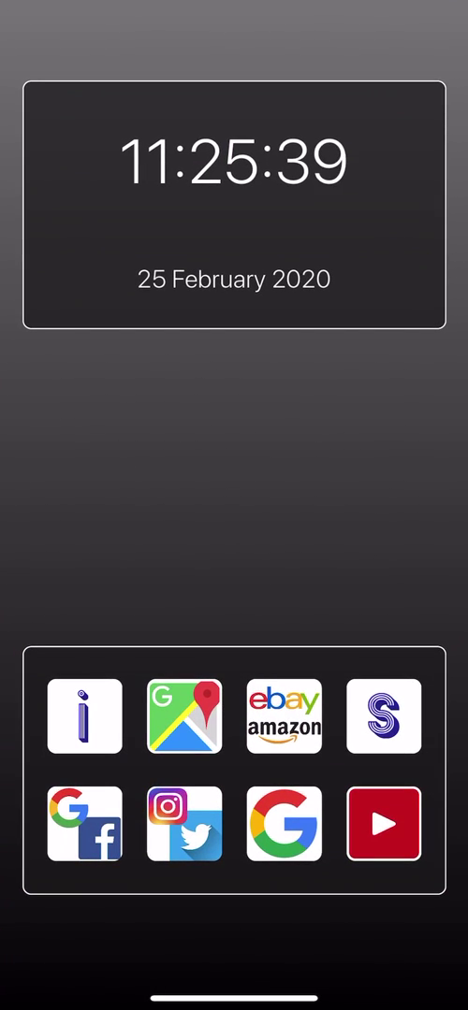
Step: Build a custom split with Facebook in the top half and Instagram in the bottom half
{"action": "left_click", "coordinate": [84, 823]}
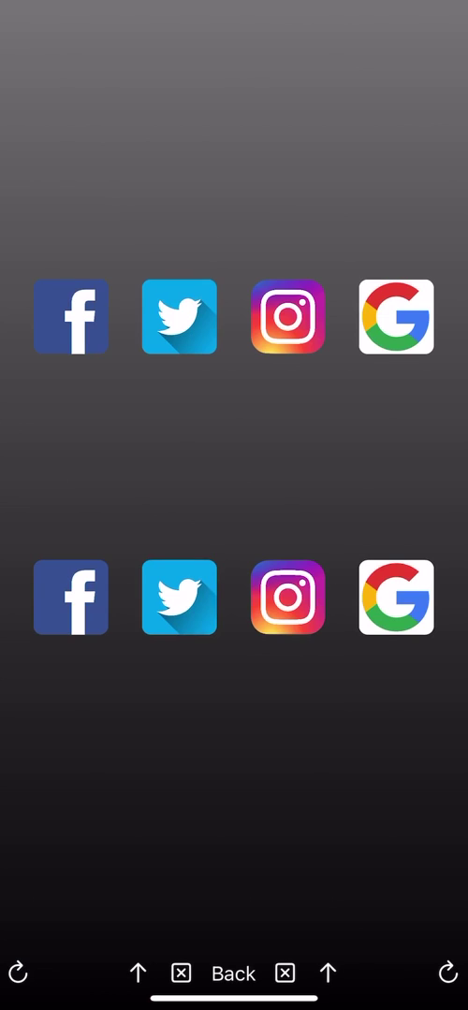
{"action": "left_click", "coordinate": [71, 316]}
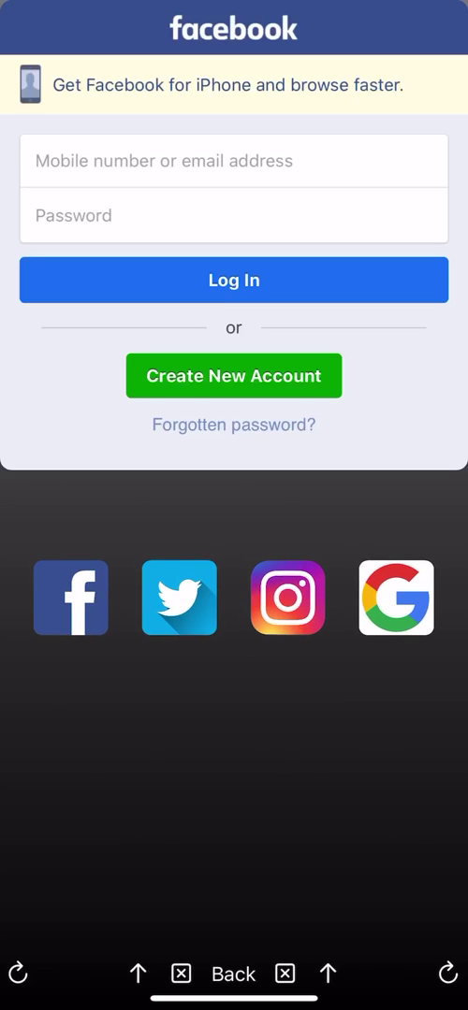
{"action": "left_click", "coordinate": [287, 598]}
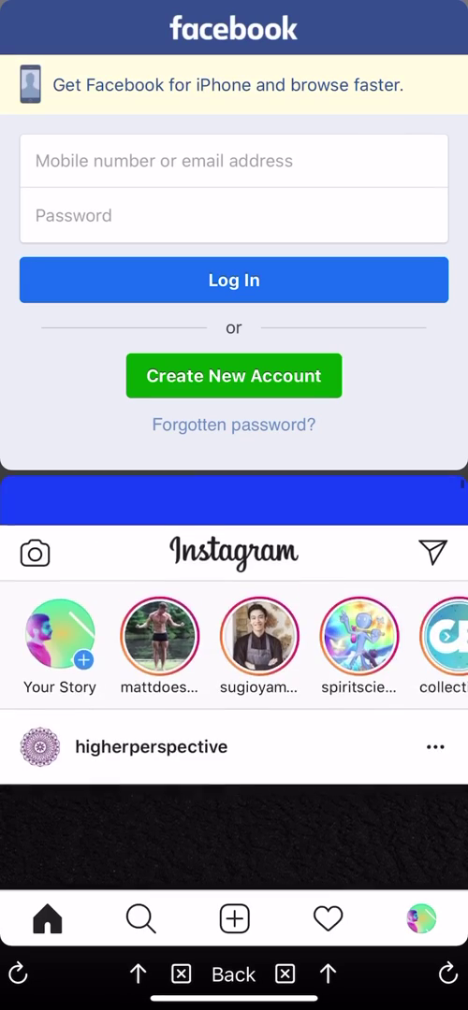
{"action": "scroll", "coordinate": [234, 234], "scroll_direction": "down", "scroll_amount": 4}
{"action": "scroll", "coordinate": [234, 234], "scroll_direction": "up", "scroll_amount": 5}
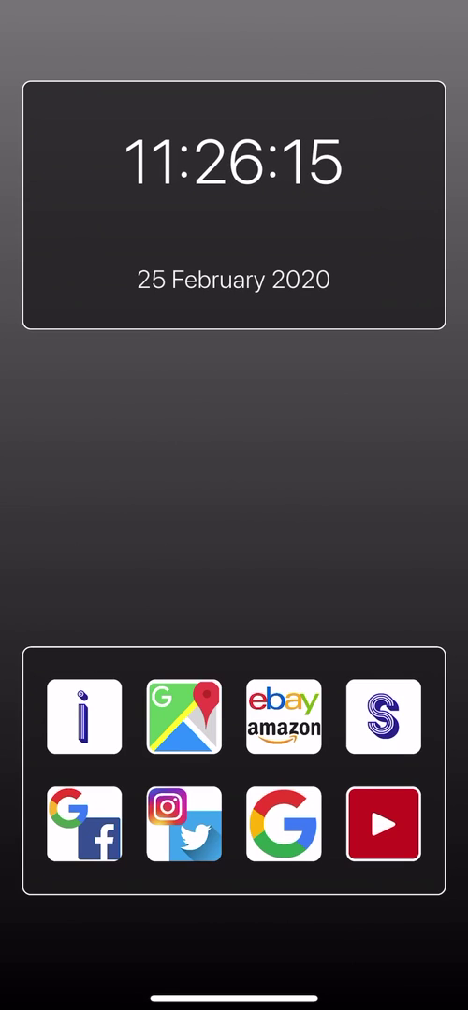
Step: Swipe up out of SplitNet to the home screen and glance at the previous page
{"action": "left_click_drag", "start_coordinate": [234, 997], "coordinate": [234, 654]}
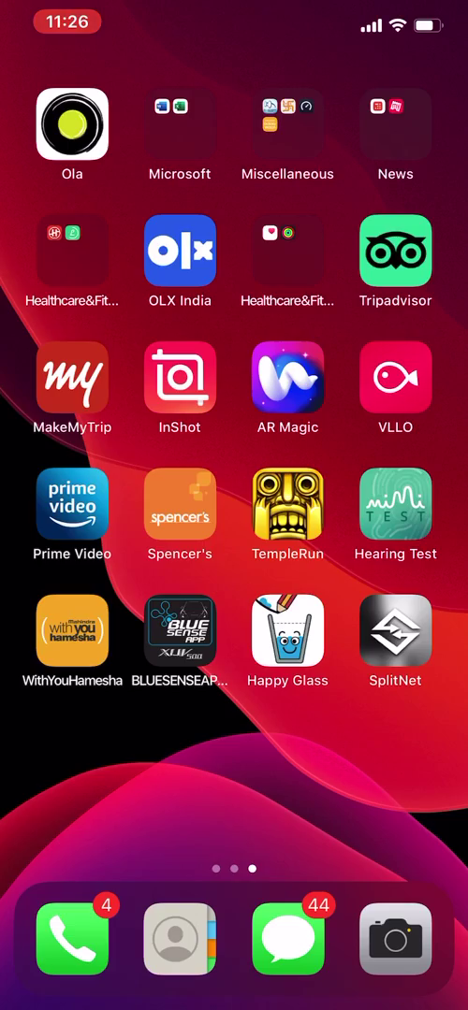
{"action": "mouse_move", "coordinate": [141, 468]}
{"action": "left_mouse_down"}
{"action": "mouse_move", "coordinate": [393, 468]}
{"action": "mouse_move", "coordinate": [187, 468]}
{"action": "left_mouse_up"}
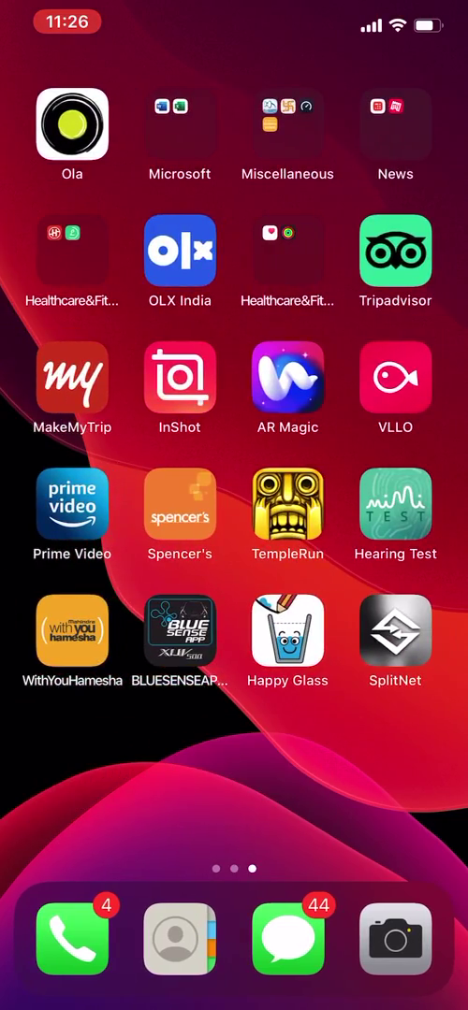